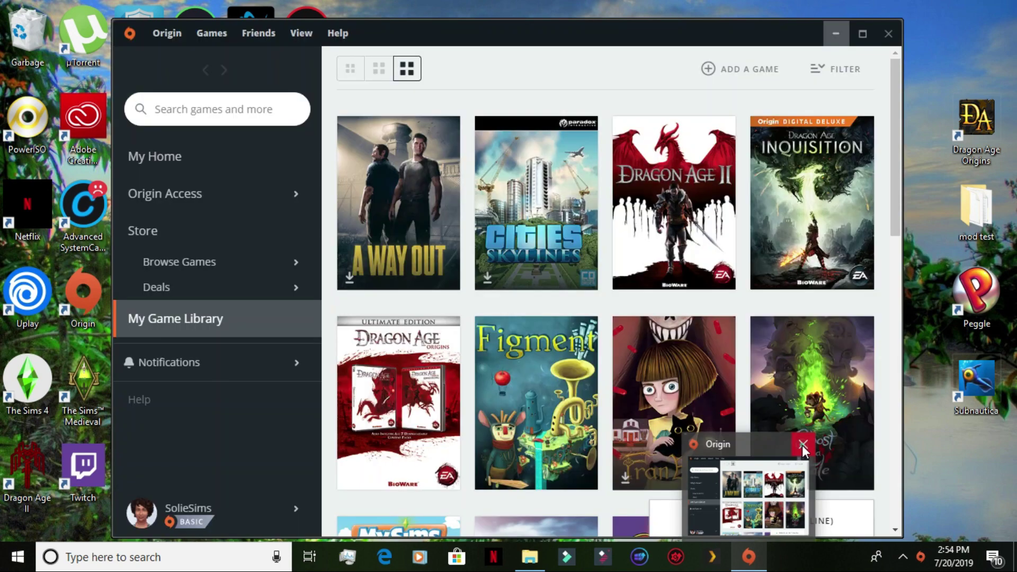
Close the Origin client window
{"action": "left_click", "coordinate": [803, 445]}
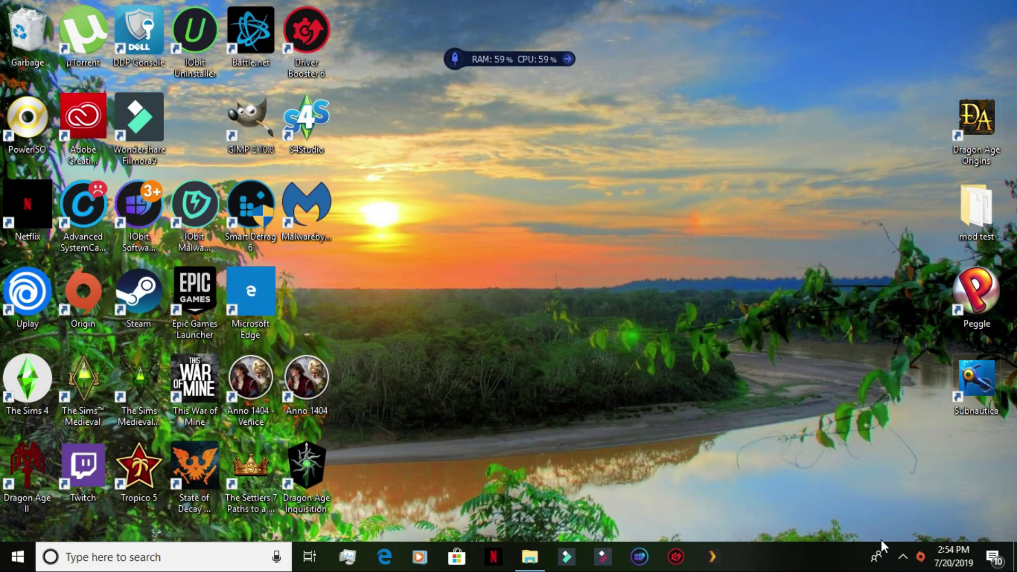
{"action": "left_click", "coordinate": [920, 558]}
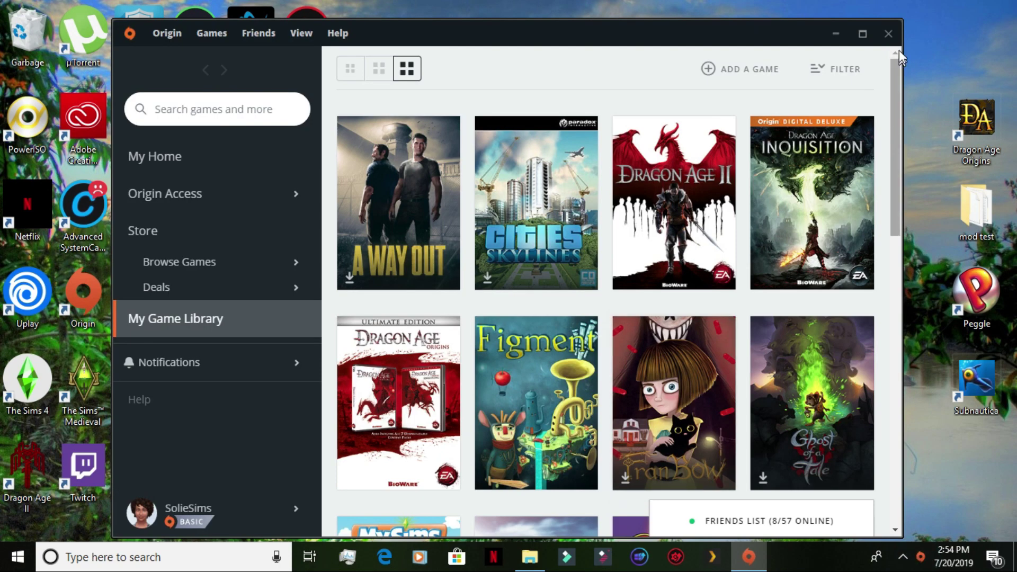
{"action": "left_click", "coordinate": [895, 36]}
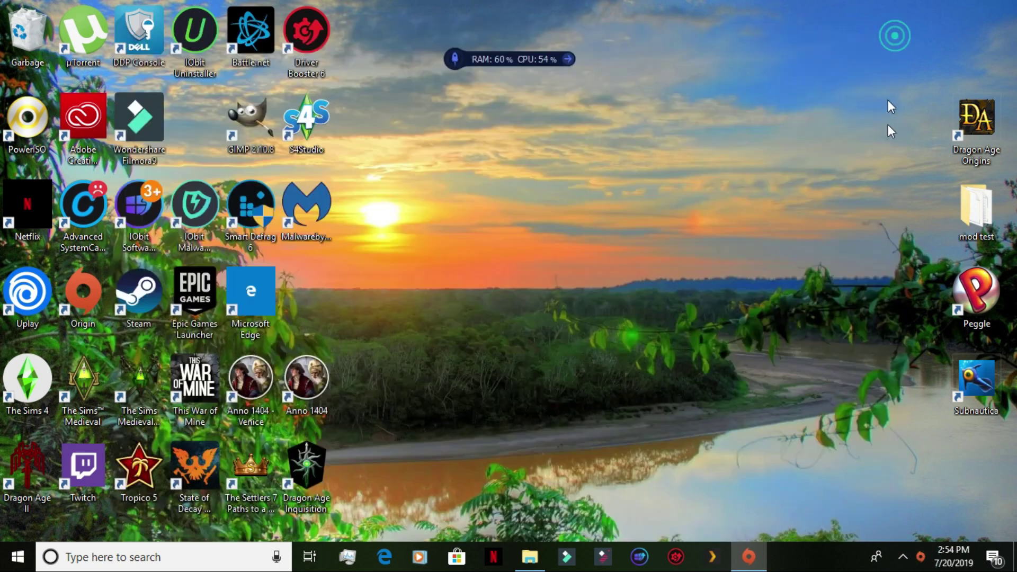
Quit Origin from its tray icon and confirm it's gone from hidden icons
{"action": "right_click", "coordinate": [920, 556]}
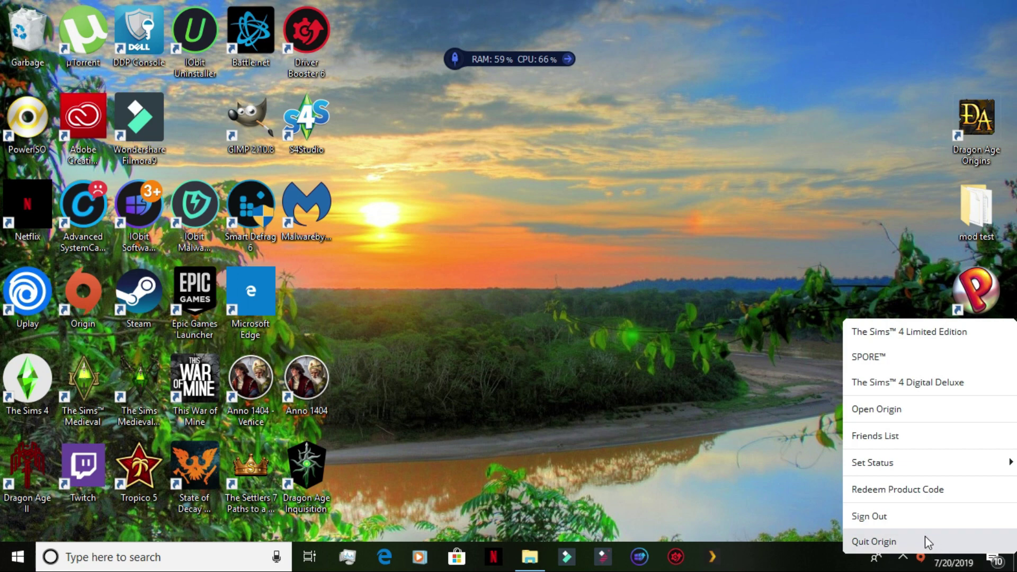
{"action": "left_click", "coordinate": [894, 544]}
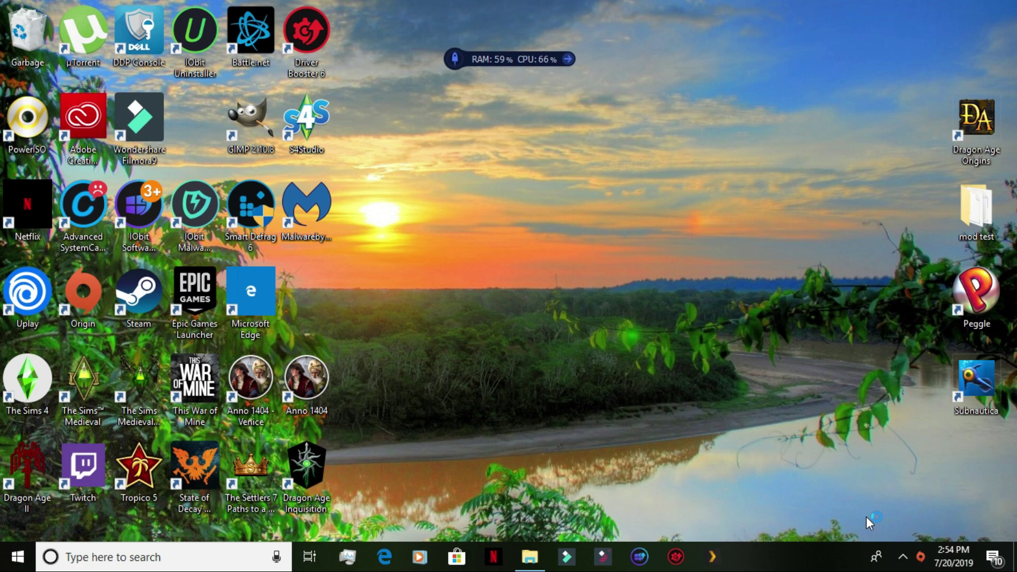
{"action": "left_click", "coordinate": [910, 555]}
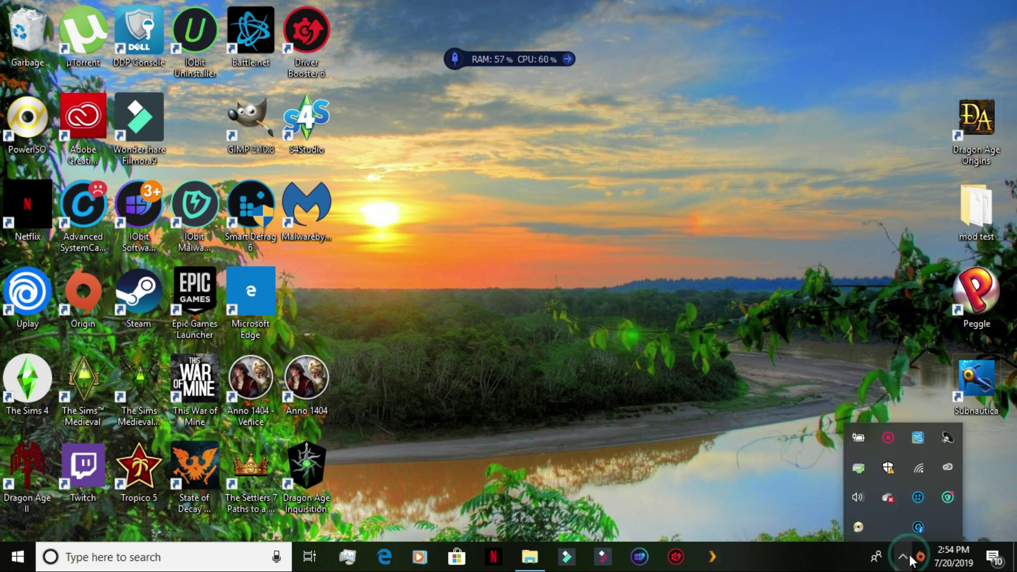
{"action": "left_click", "coordinate": [910, 556]}
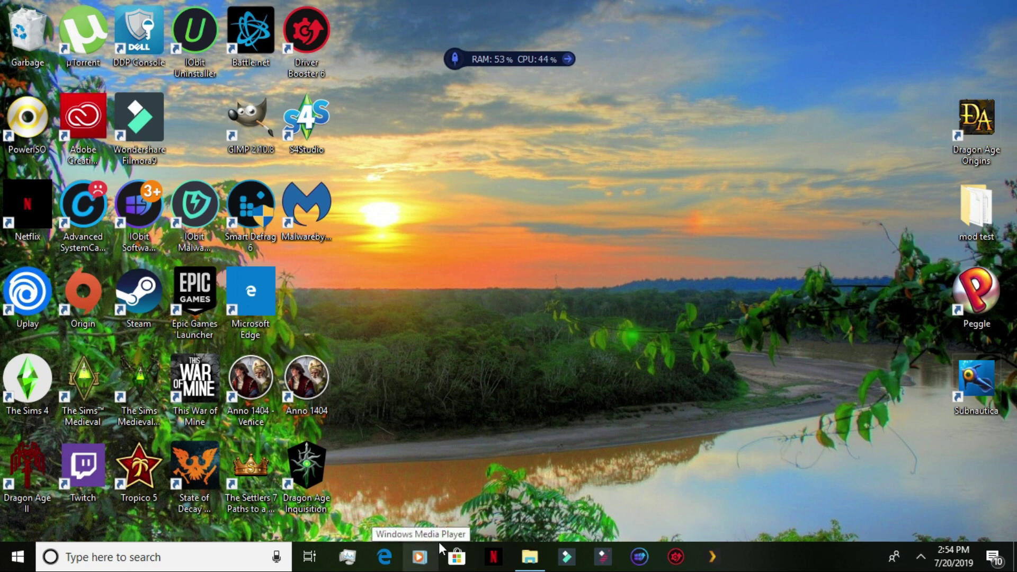
{"action": "left_click", "coordinate": [349, 557]}
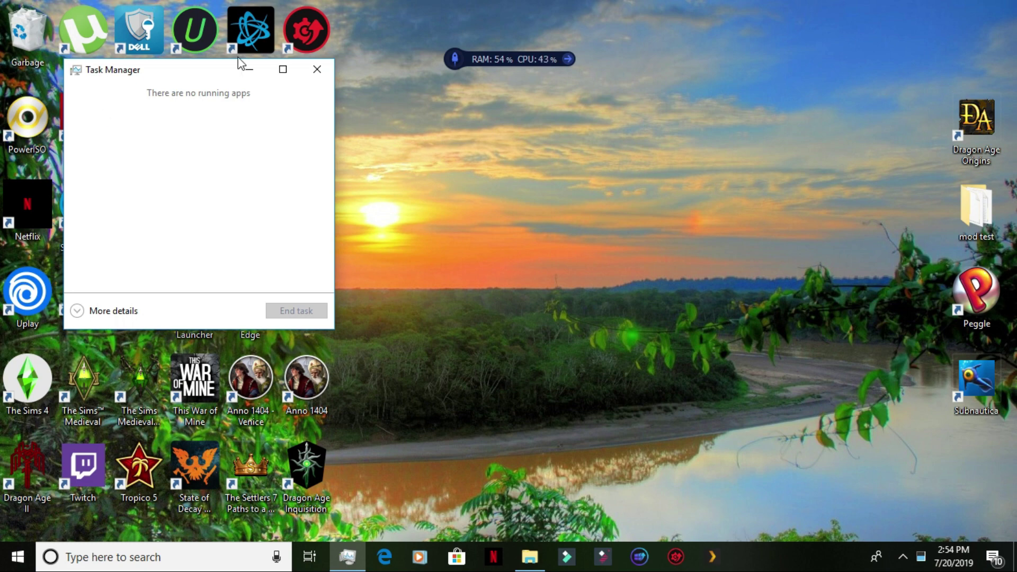
{"action": "left_click", "coordinate": [316, 69]}
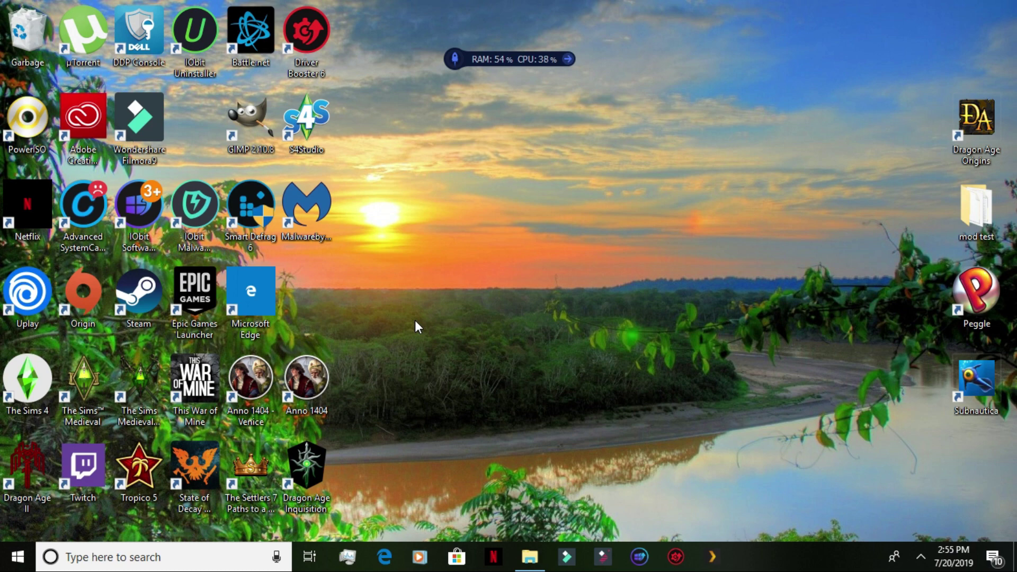
Run %programdata%/origin, correcting a typo, to open the ProgramData Origin folder
{"action": "key", "text": "super+r"}
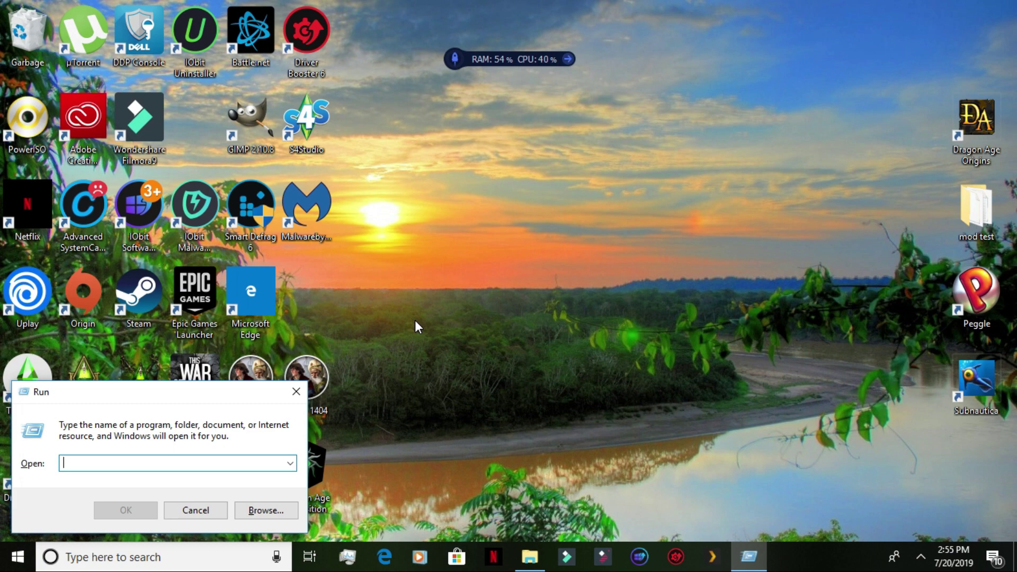
{"action": "type", "text": "%"}
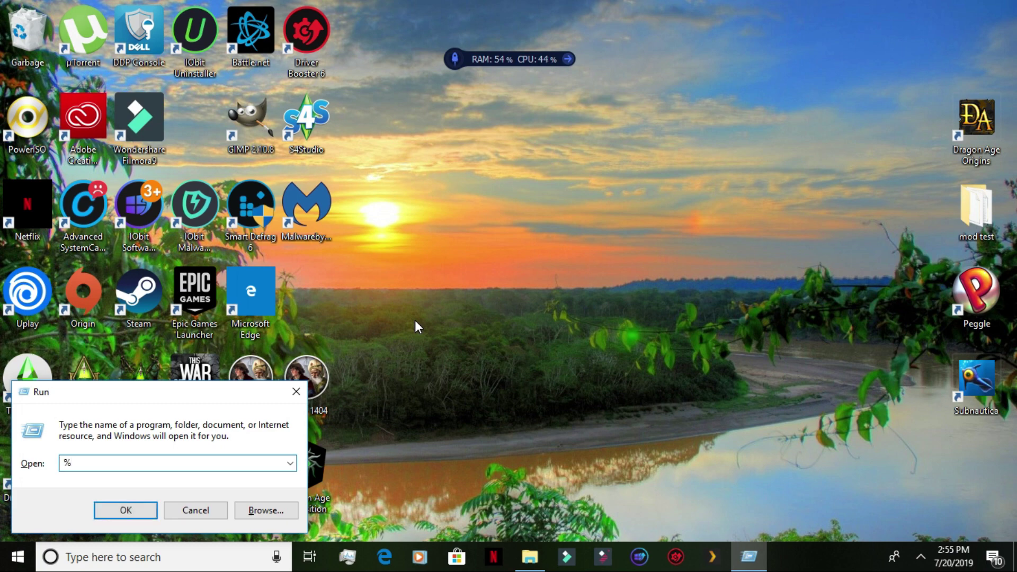
{"action": "type", "text": "progra"}
{"action": "type", "text": "mdata"}
{"action": "type", "text": "%"}
{"action": "type", "text": "/"}
{"action": "type", "text": "org"}
{"action": "type", "text": "in"}
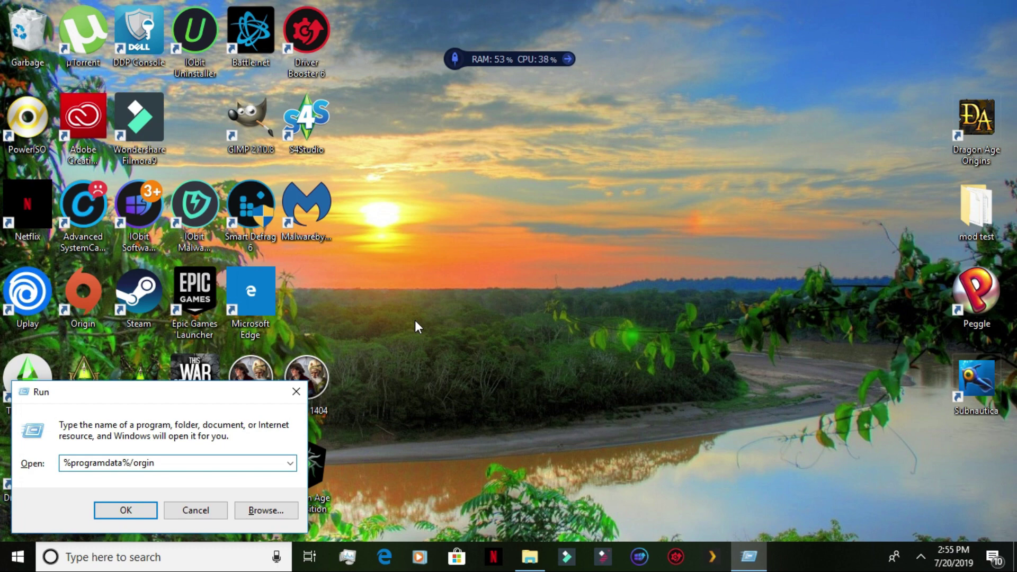
{"action": "key", "text": "BackSpace"}
{"action": "key", "text": "BackSpace"}
{"action": "key", "text": "BackSpace"}
{"action": "type", "text": "igin"}
{"action": "key", "text": "Return"}
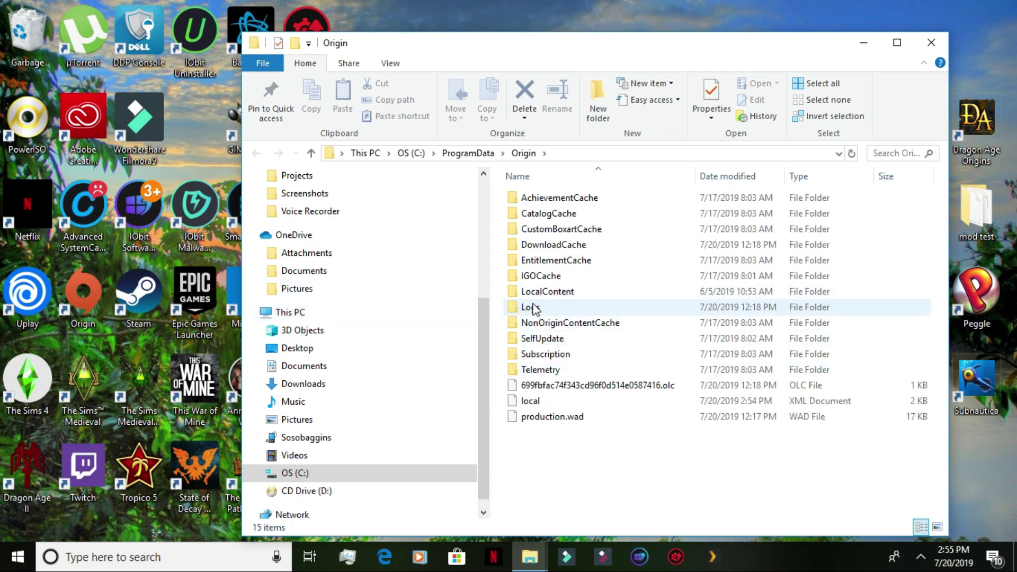
{"action": "mouse_move", "coordinate": [547, 291]}
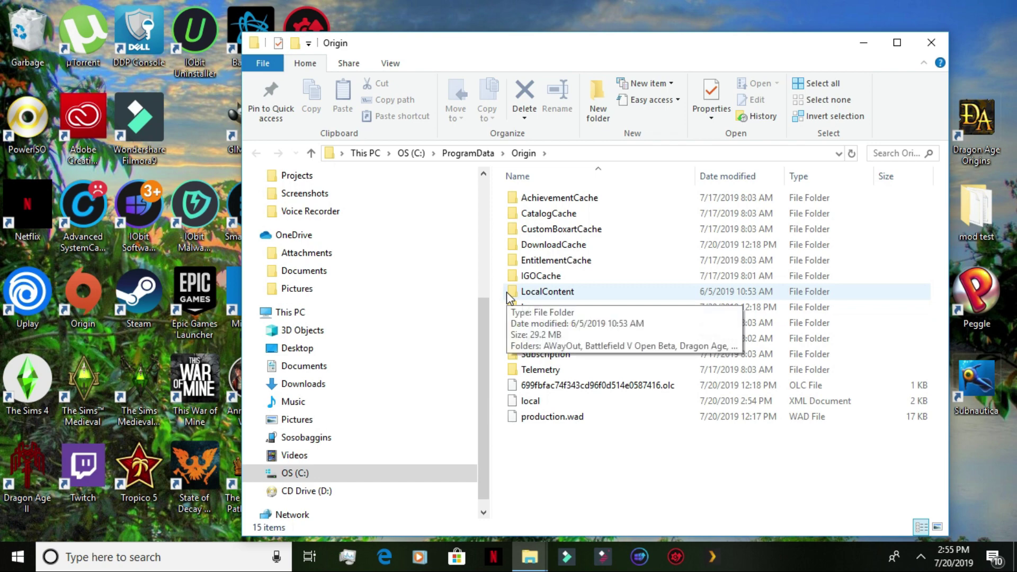
Select, then deselect, the Origin folder's cache items and close its window
{"action": "left_click", "coordinate": [509, 295]}
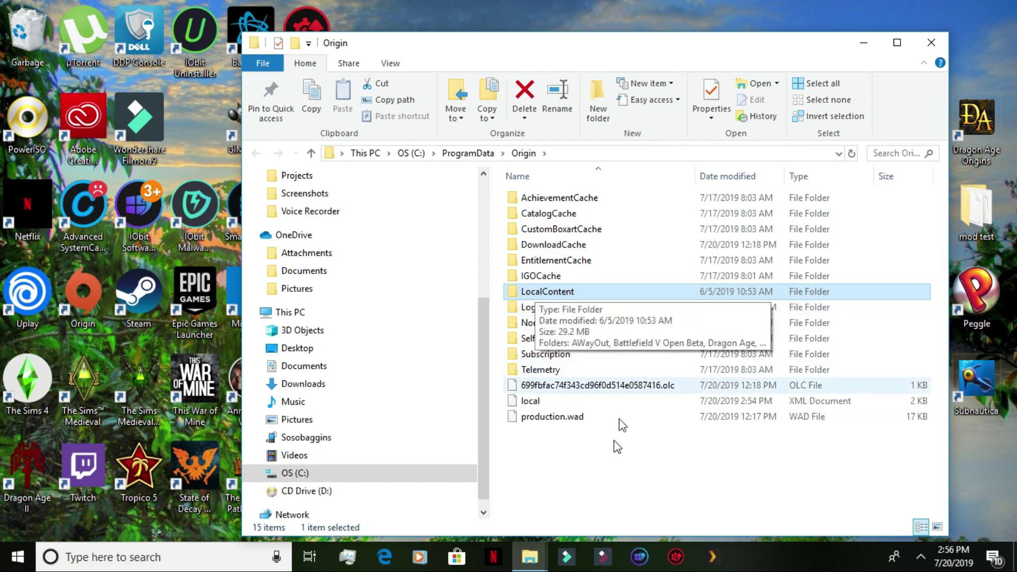
{"action": "left_click_drag", "start_coordinate": [553, 437], "coordinate": [532, 186]}
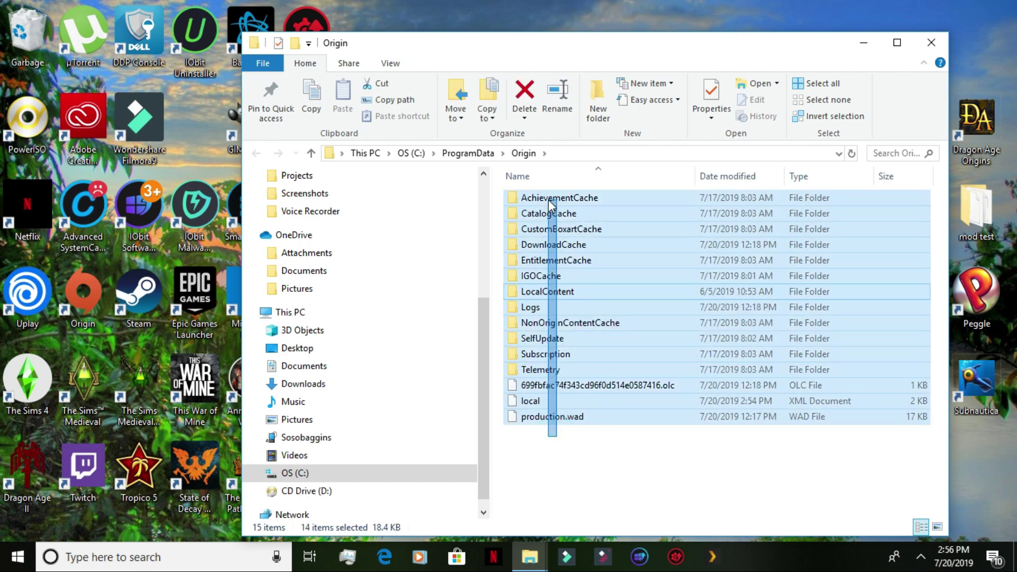
{"action": "left_click", "coordinate": [546, 291], "text": "ctrl"}
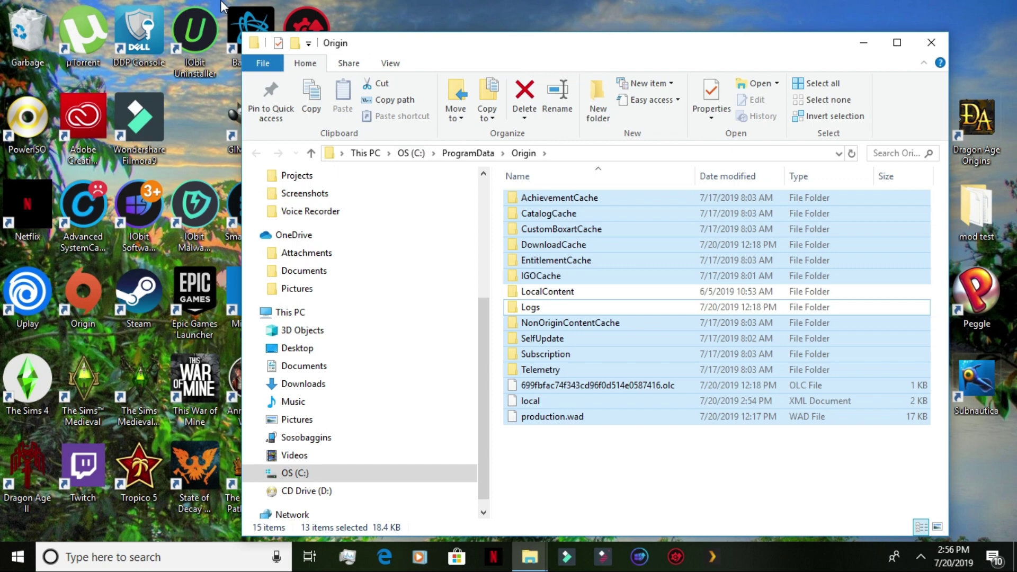
{"action": "left_click", "coordinate": [580, 496]}
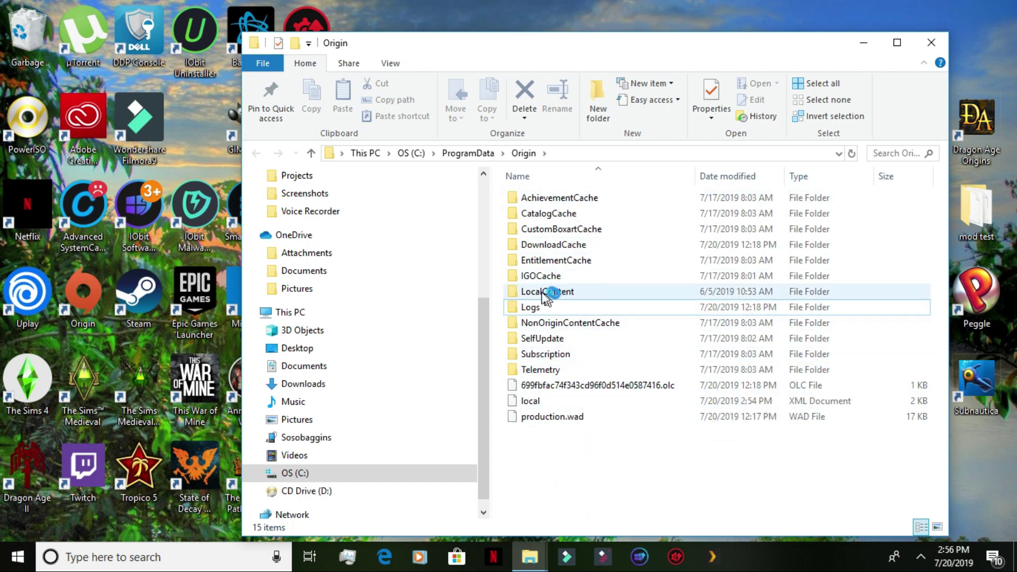
{"action": "mouse_move", "coordinate": [530, 306]}
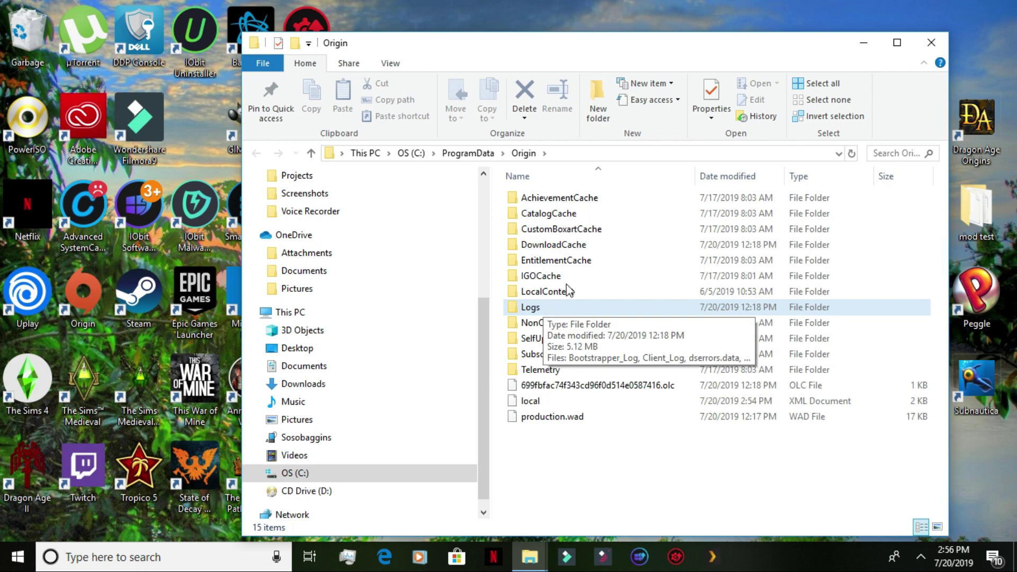
{"action": "left_click", "coordinate": [933, 48]}
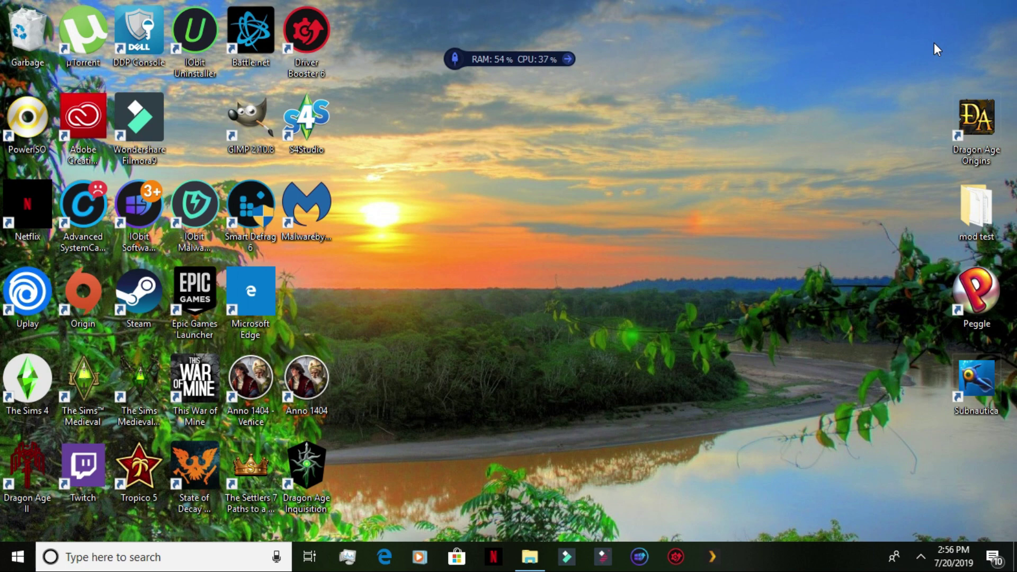
Replace %programdata%/origin with %appdata% in the Run box to open AppData Roaming
{"action": "key", "text": "super+r"}
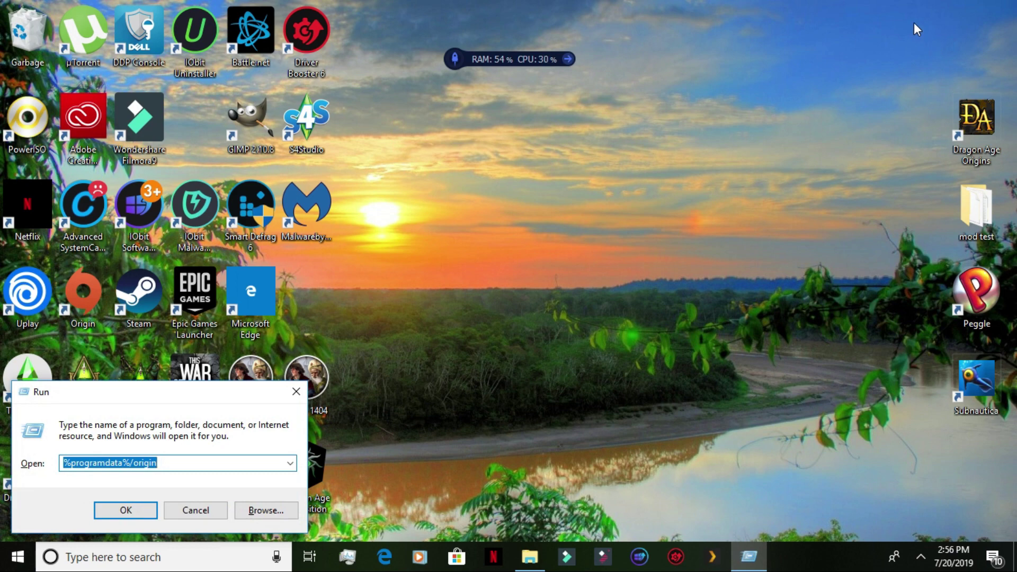
{"action": "left_click", "coordinate": [161, 461]}
{"action": "key", "text": "BackSpace"}
{"action": "key", "text": "BackSpace"}
{"action": "key", "text": "BackSpace"}
{"action": "key", "text": "BackSpace"}
{"action": "key", "text": "BackSpace"}
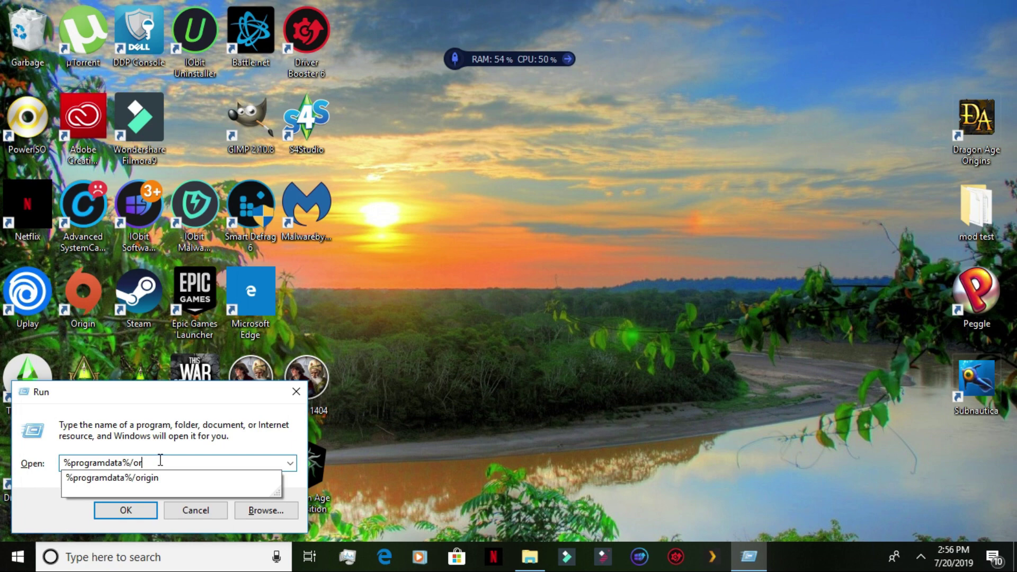
{"action": "key", "text": "BackSpace"}
{"action": "key", "text": "BackSpace"}
{"action": "left_click_drag", "start_coordinate": [127, 462], "coordinate": [71, 463]}
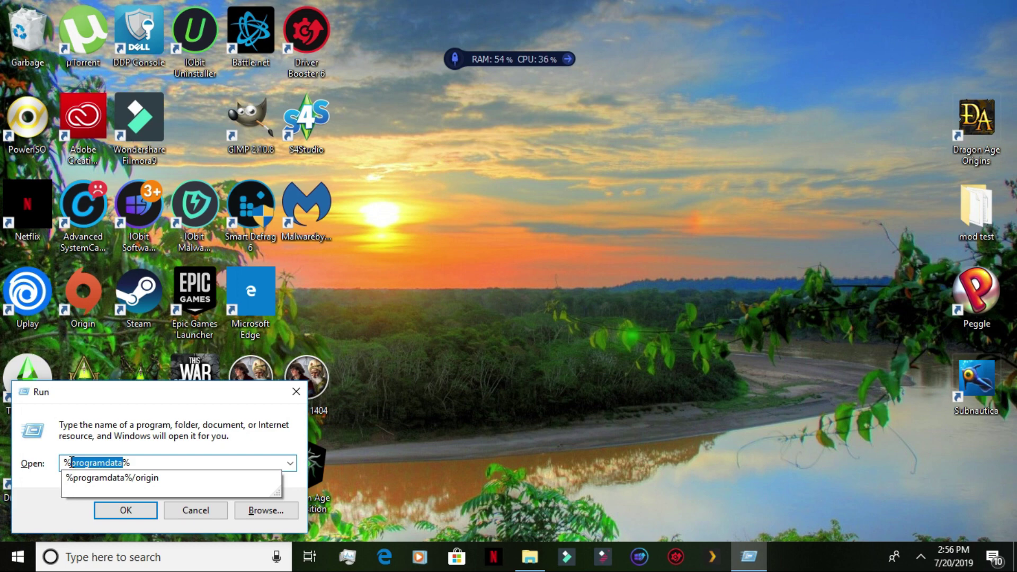
{"action": "type", "text": "a%"}
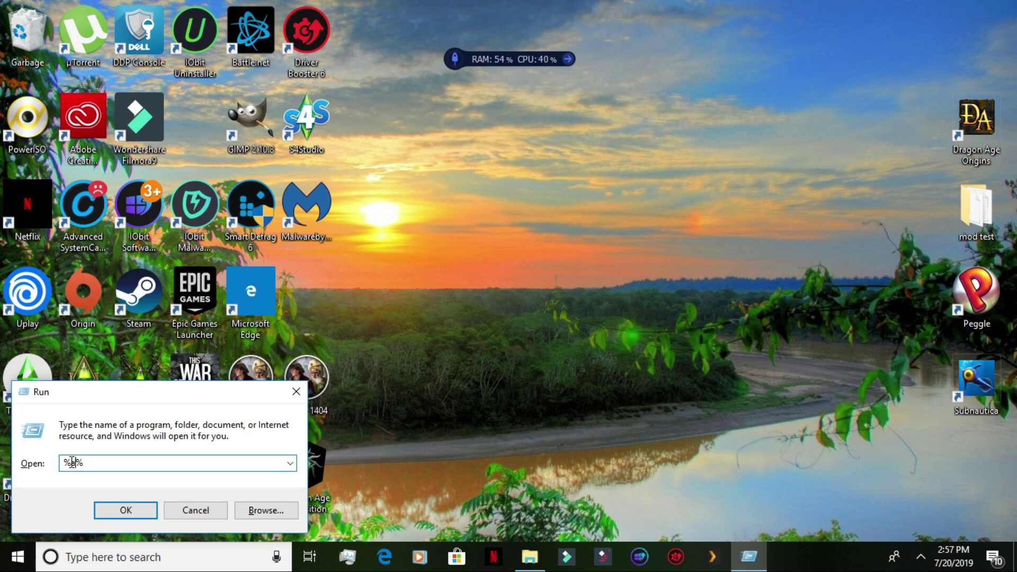
{"action": "type", "text": "ppdata"}
{"action": "key", "text": "Return"}
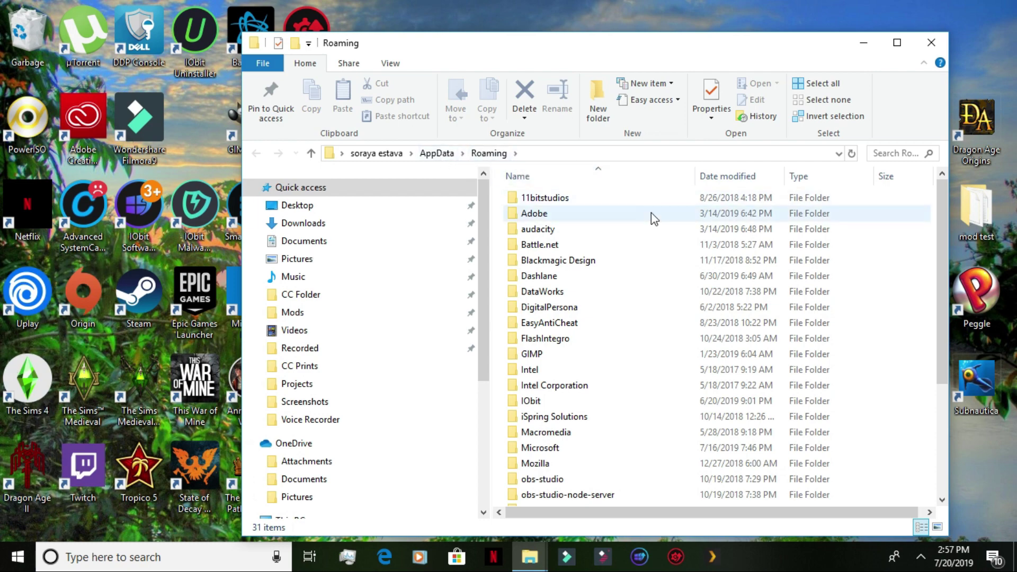
{"action": "left_click_drag", "start_coordinate": [941, 196], "coordinate": [946, 316]}
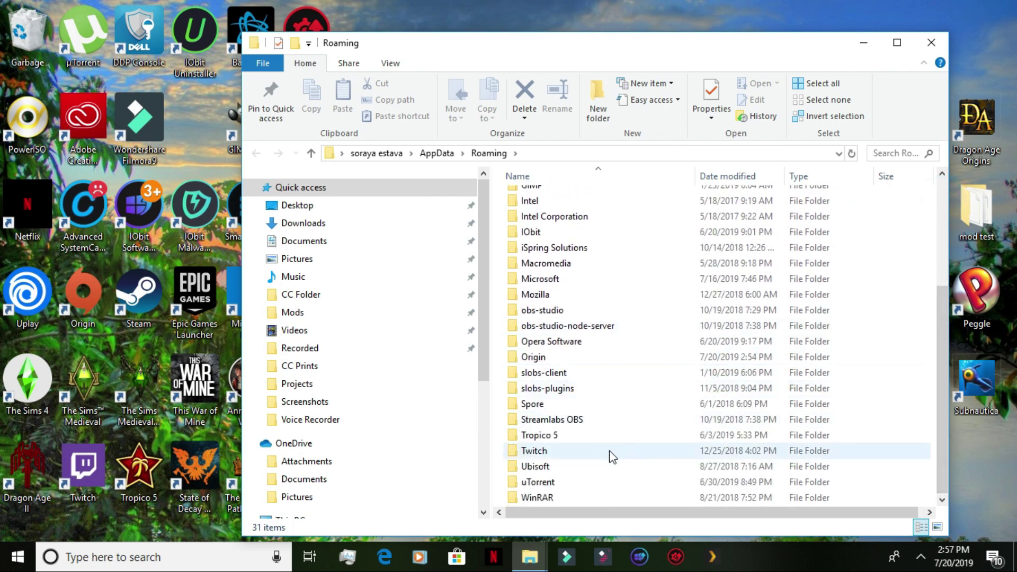
{"action": "left_click", "coordinate": [546, 359]}
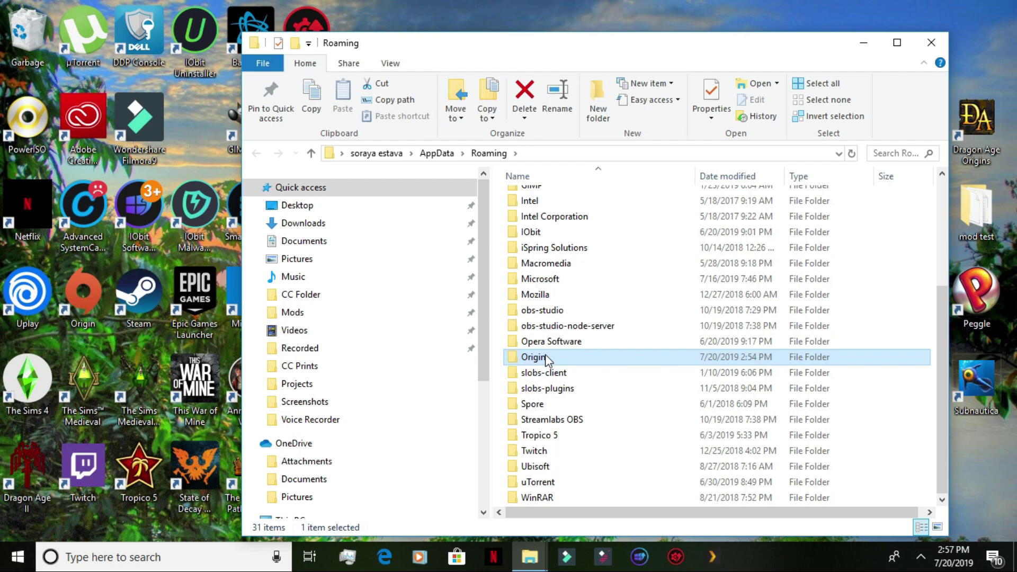
{"action": "right_click", "coordinate": [546, 359]}
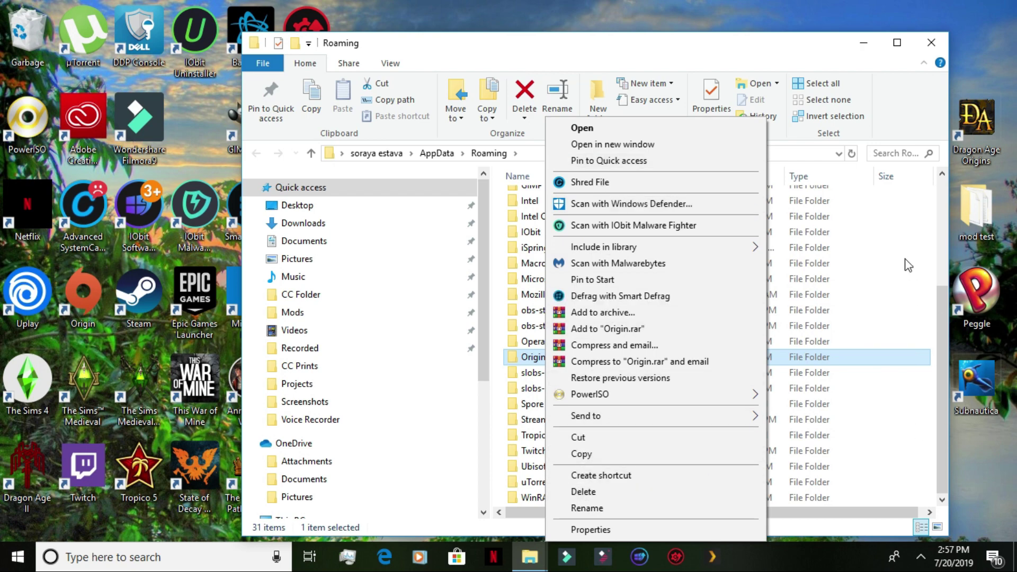
{"action": "left_click", "coordinate": [976, 41]}
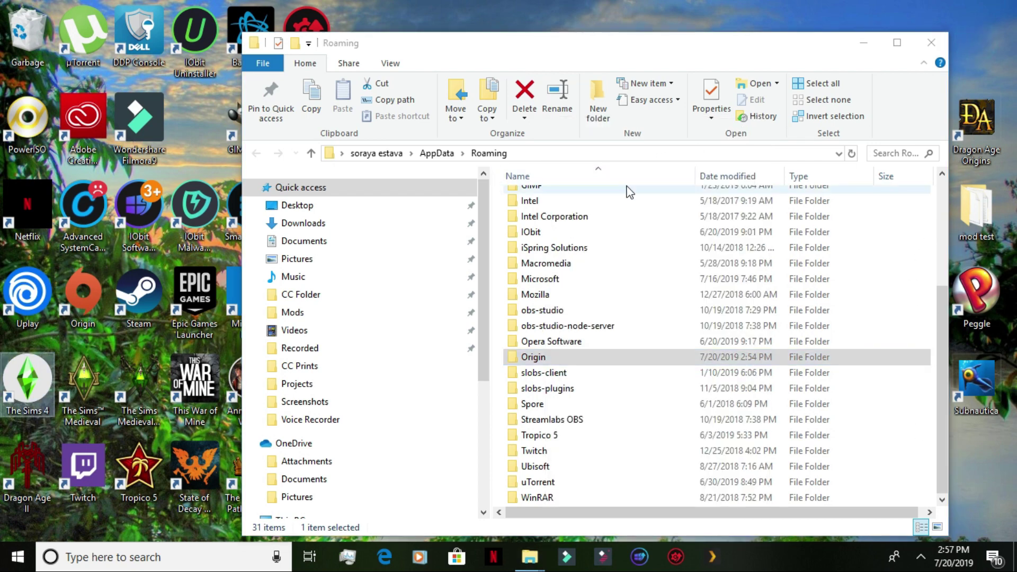
Move from Roaming to AppData\Local and bring up the Delete option for its Origin folder
{"action": "left_click", "coordinate": [438, 153]}
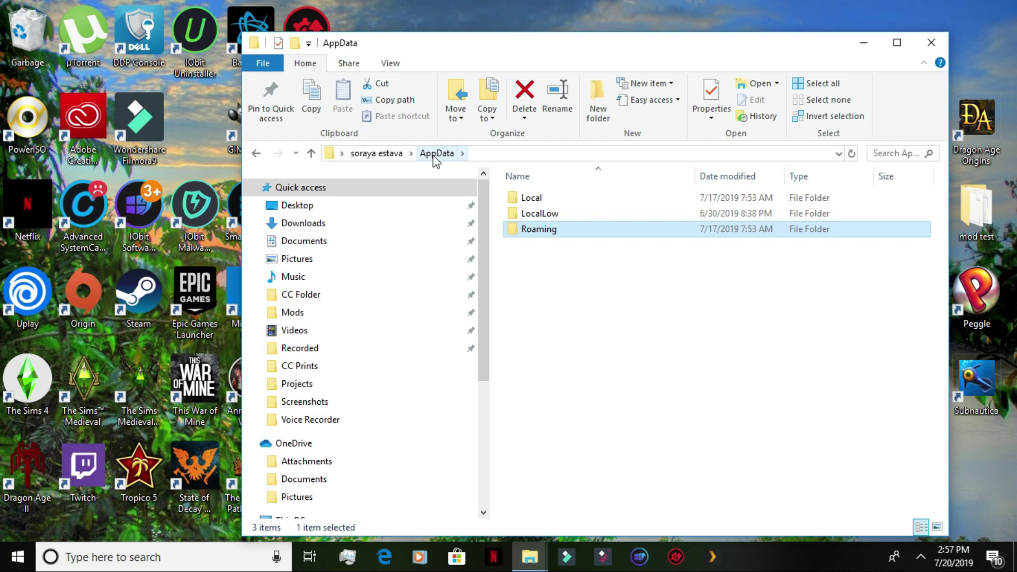
{"action": "left_click", "coordinate": [531, 199]}
{"action": "double_click", "coordinate": [532, 199]}
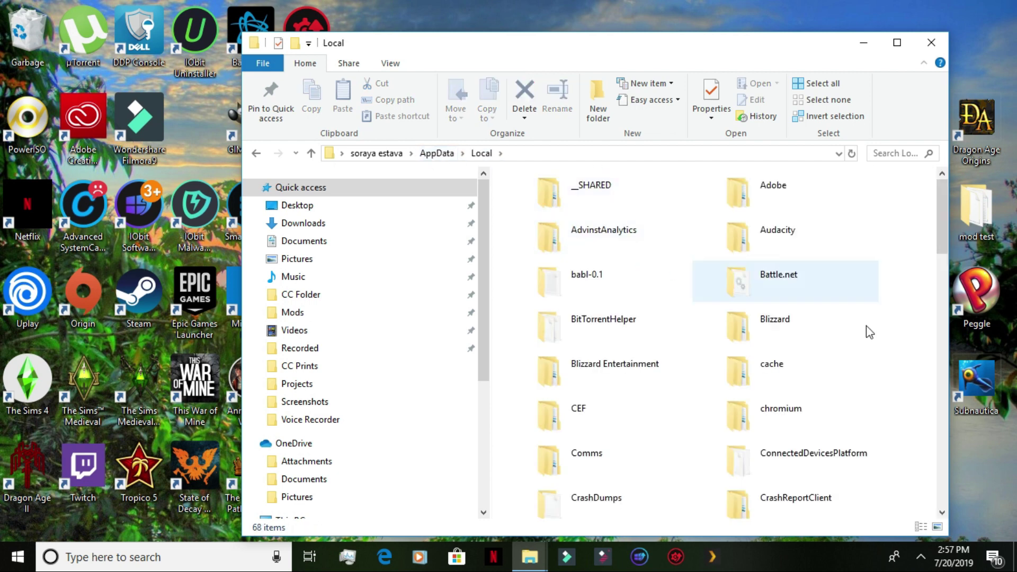
{"action": "left_click_drag", "start_coordinate": [942, 217], "coordinate": [932, 397]}
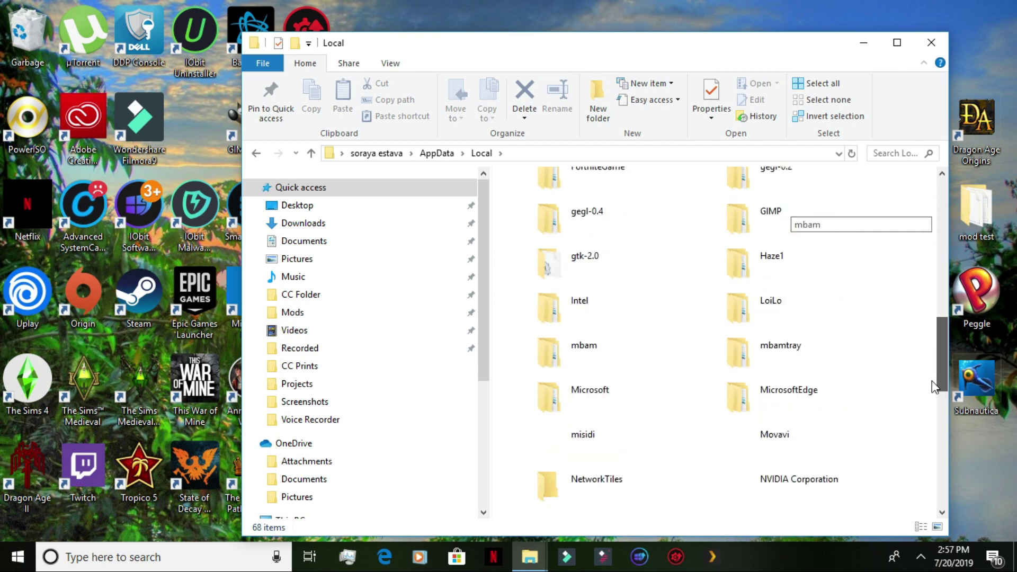
{"action": "left_click", "coordinate": [565, 396]}
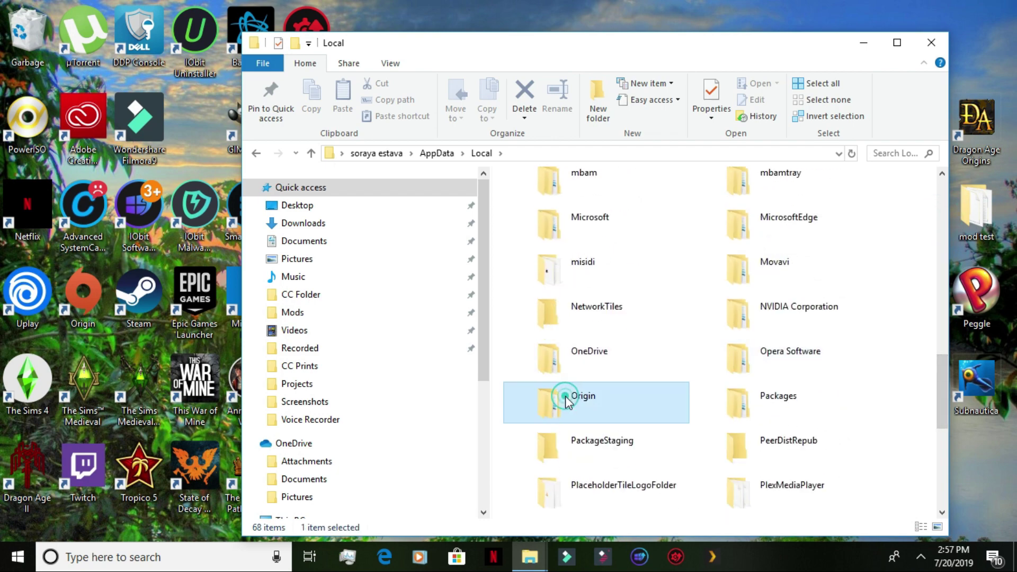
{"action": "right_click", "coordinate": [565, 396]}
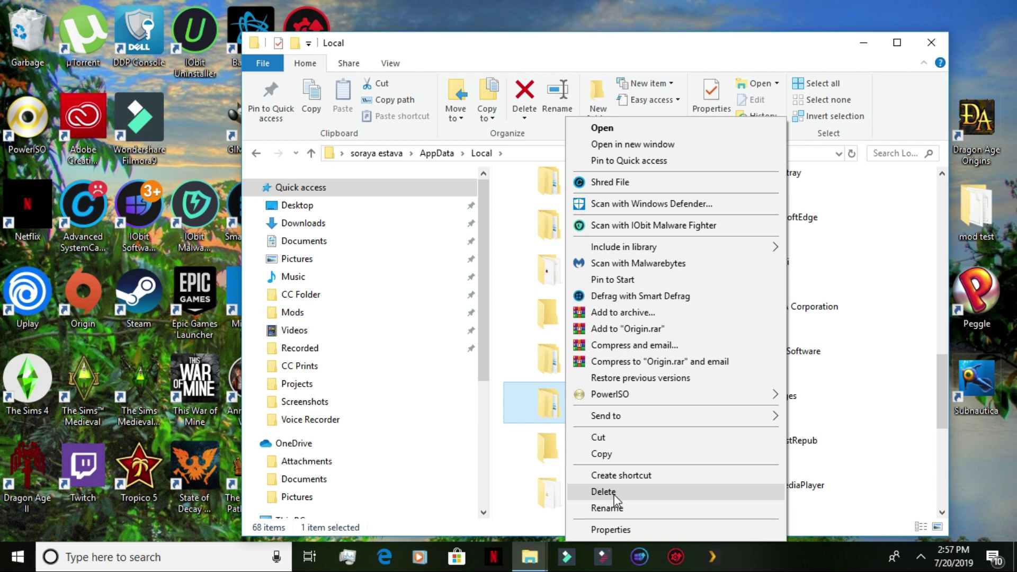
{"action": "left_click", "coordinate": [966, 18]}
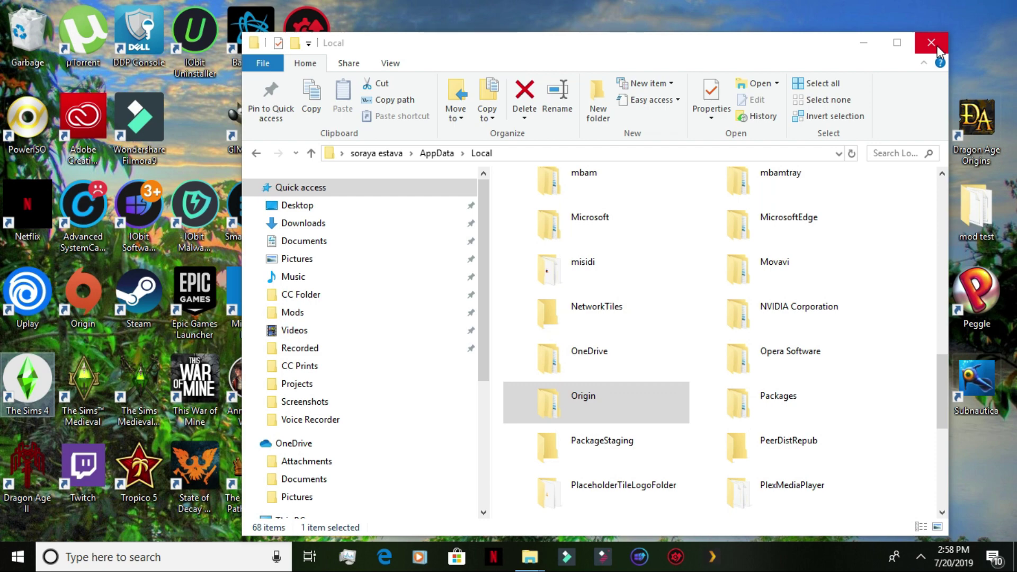
{"action": "left_click_drag", "start_coordinate": [755, 51], "coordinate": [720, 26]}
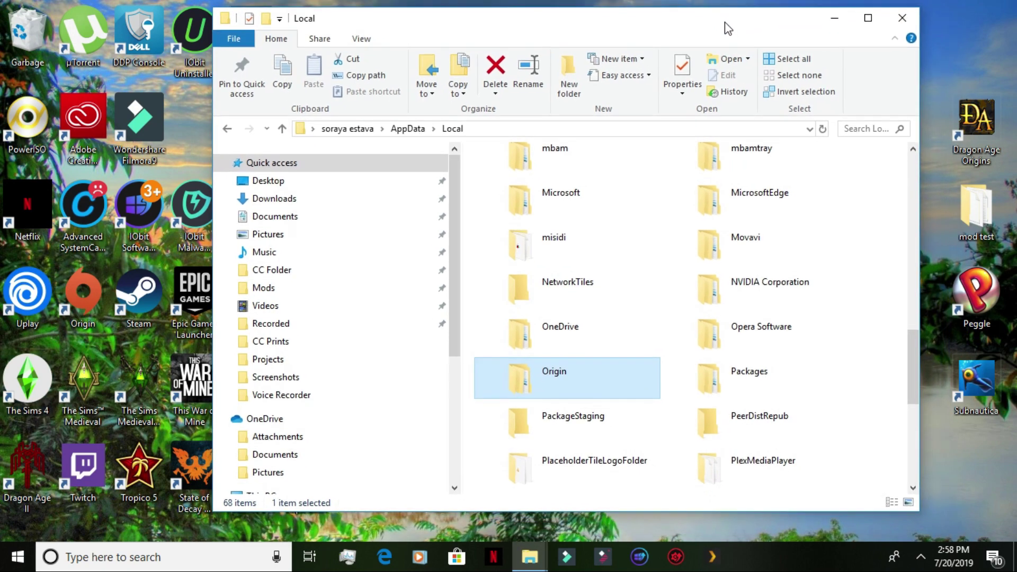